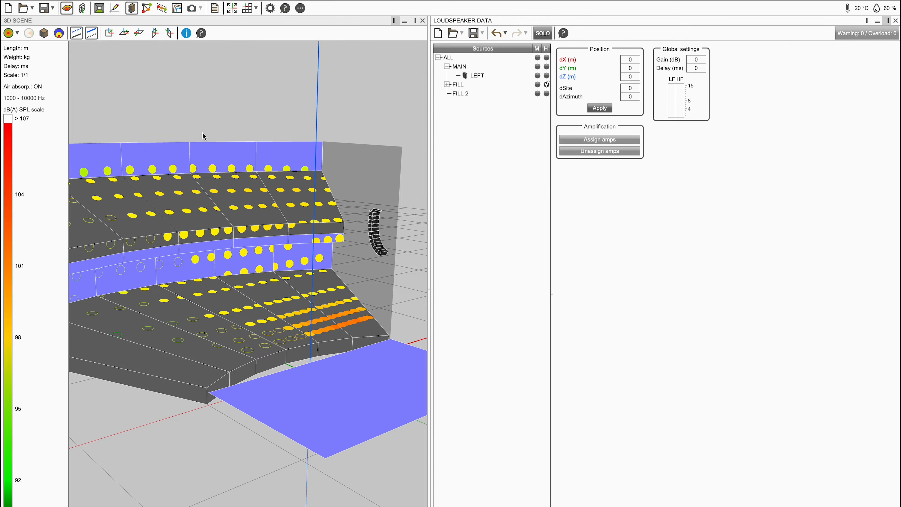
Mirror the LEFT source to the YZ (green/blue) plane.
click(477, 75)
right_click(479, 80)
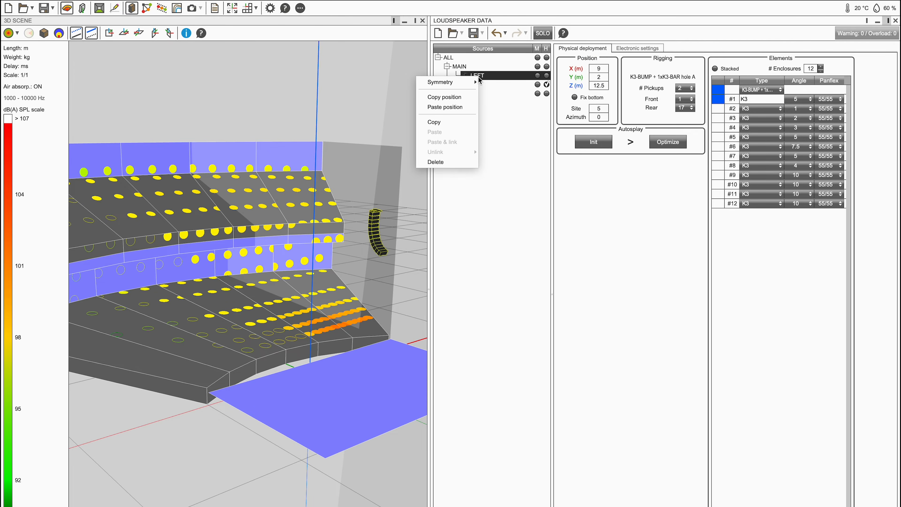
mouse_move(471, 84)
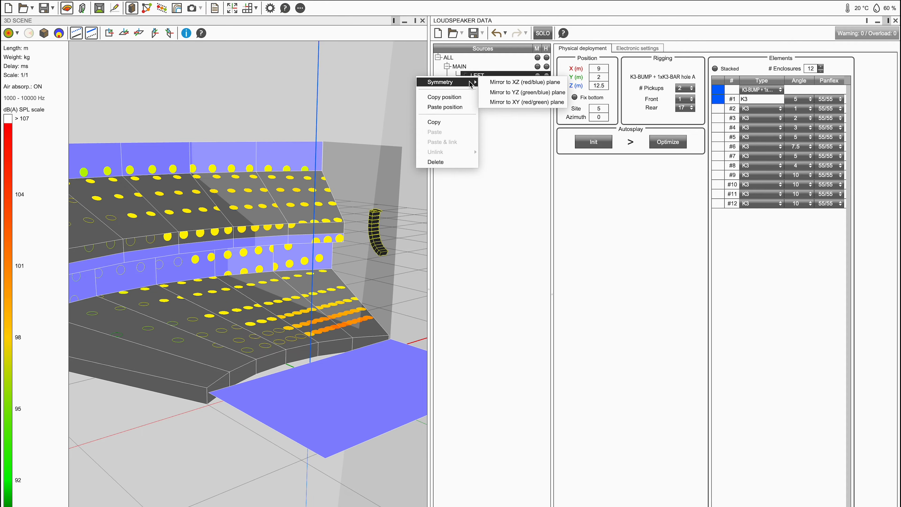
click(562, 92)
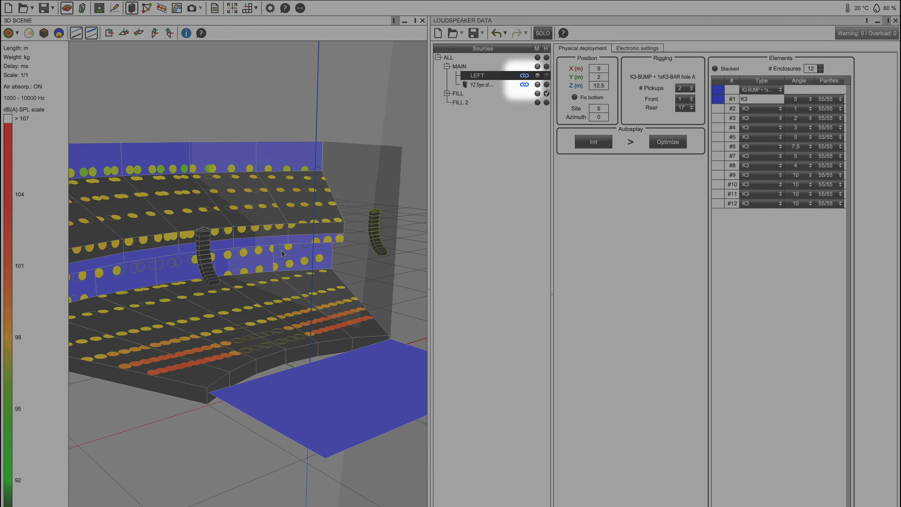
middle_drag(282, 250, 244, 278)
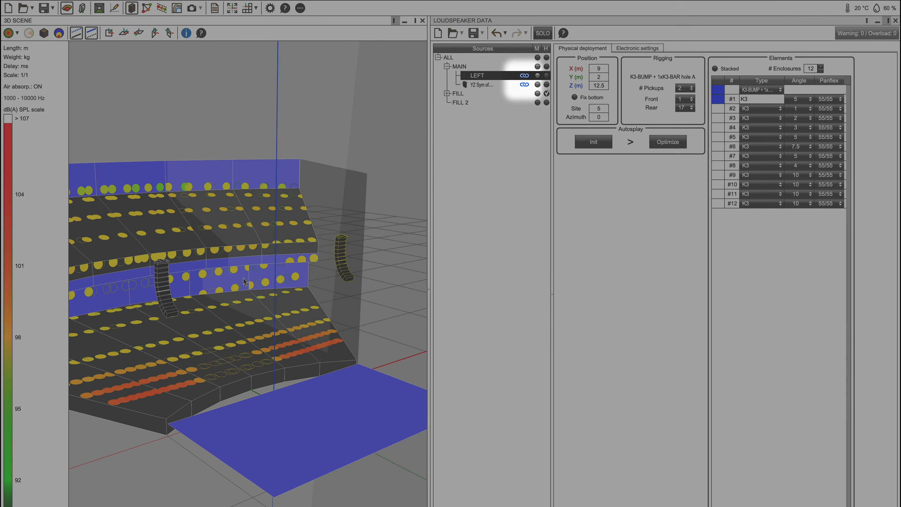
scroll(243, 278, up, 3)
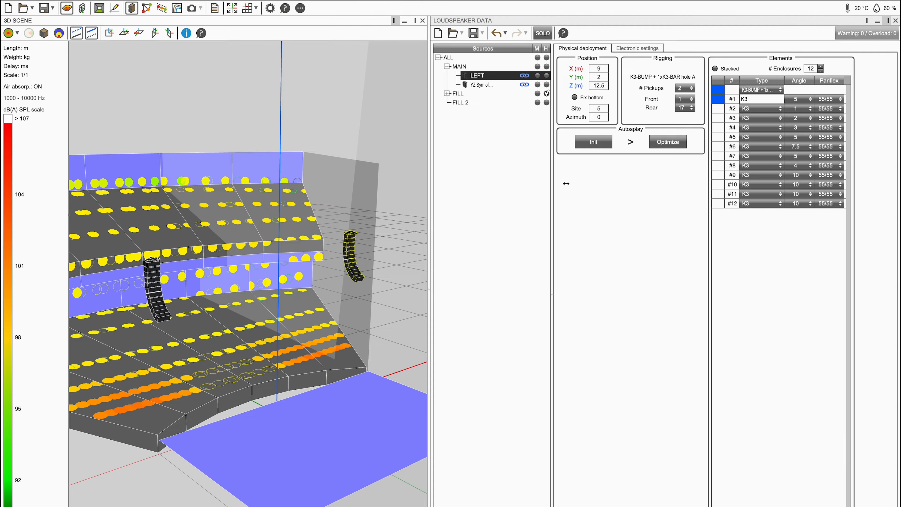
Extend the LEFT array to 14 enclosures and change enclosures #13 and #14 to KARA II with a KARA-DOWNK3 adapter.
click(821, 67)
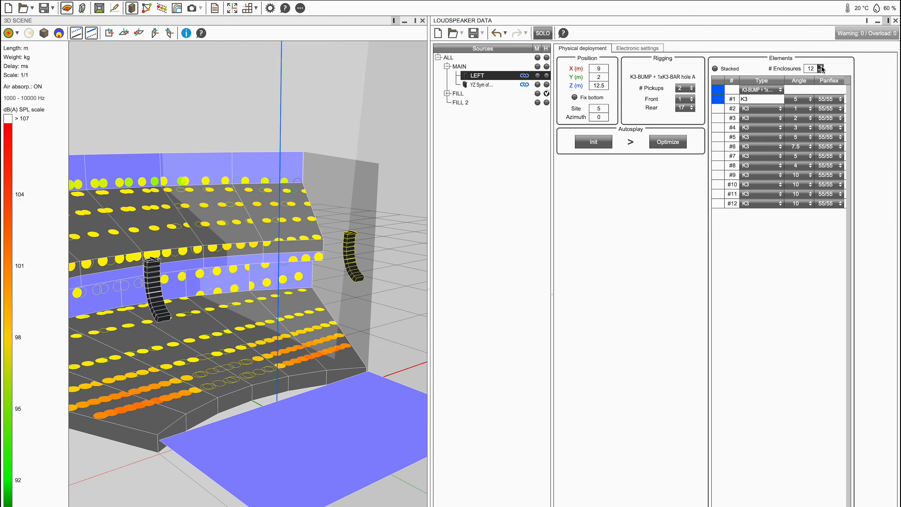
click(821, 67)
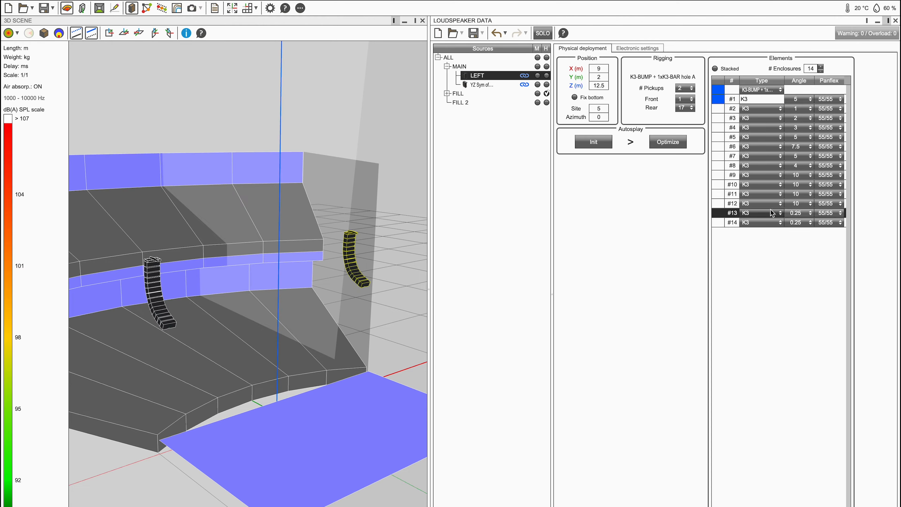
click(763, 212)
click(766, 241)
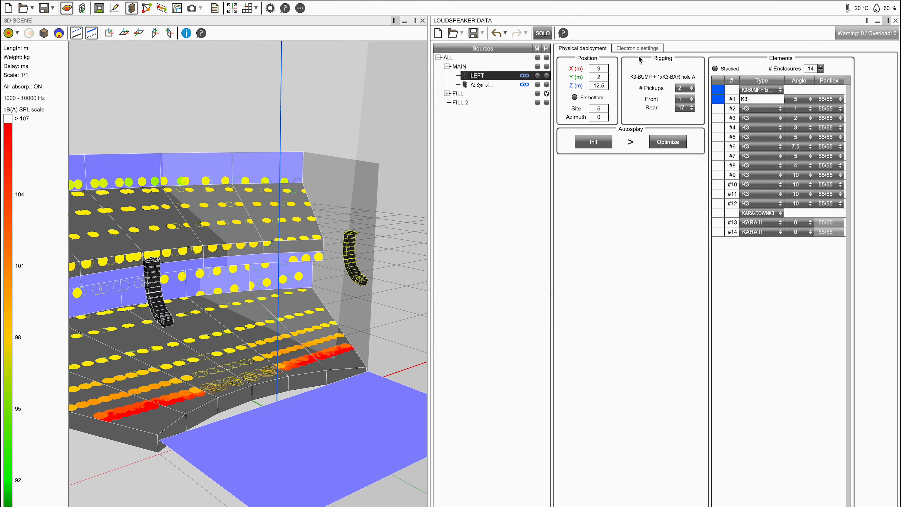
Set the LEFT source's global gain to 2 dB and compare the mirrored source's electronic settings.
click(637, 48)
double_click(609, 113)
text(2)
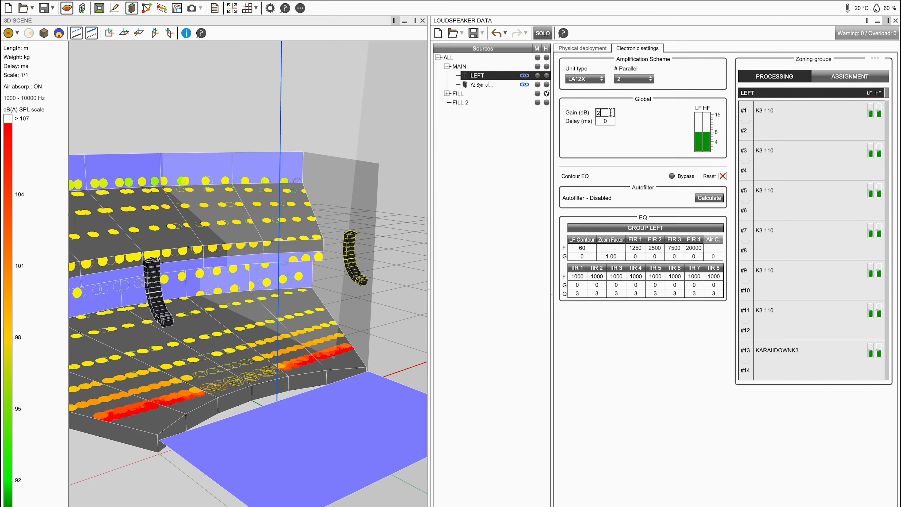
key(Return)
click(477, 84)
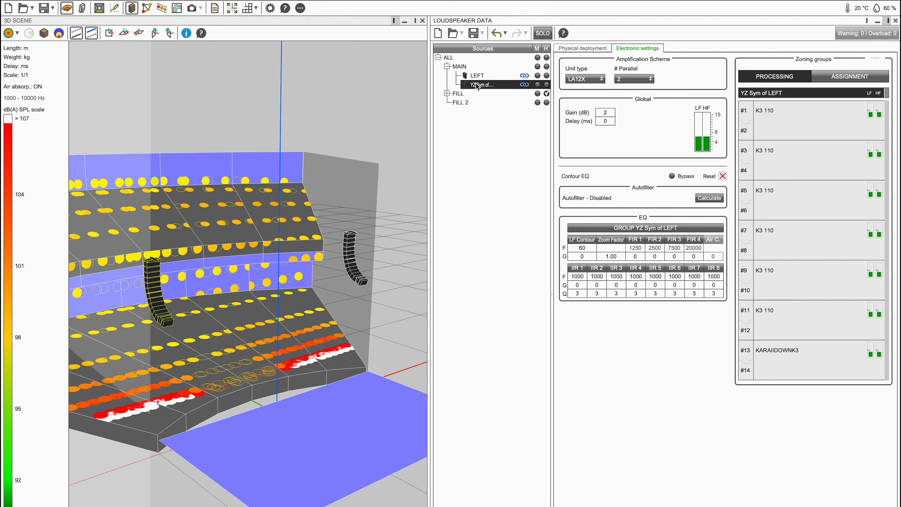
click(478, 77)
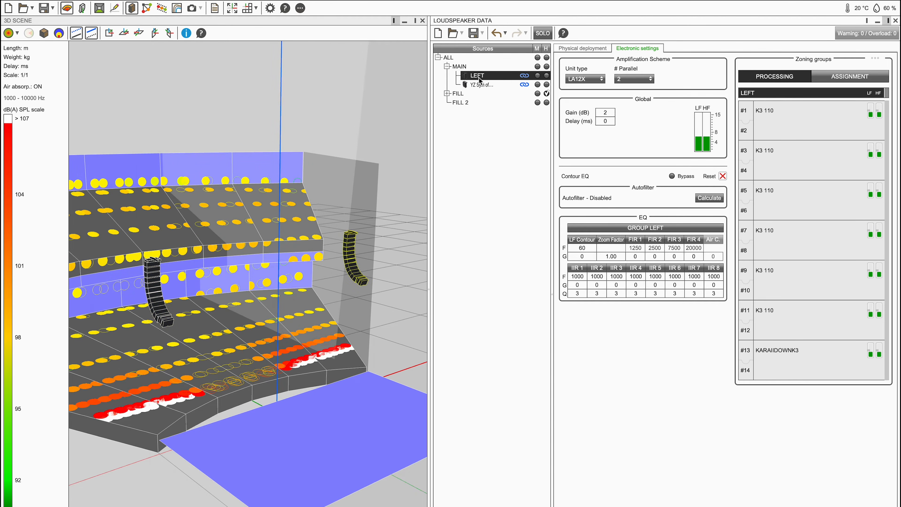
Set the LEFT source's azimuth to -20.
click(564, 49)
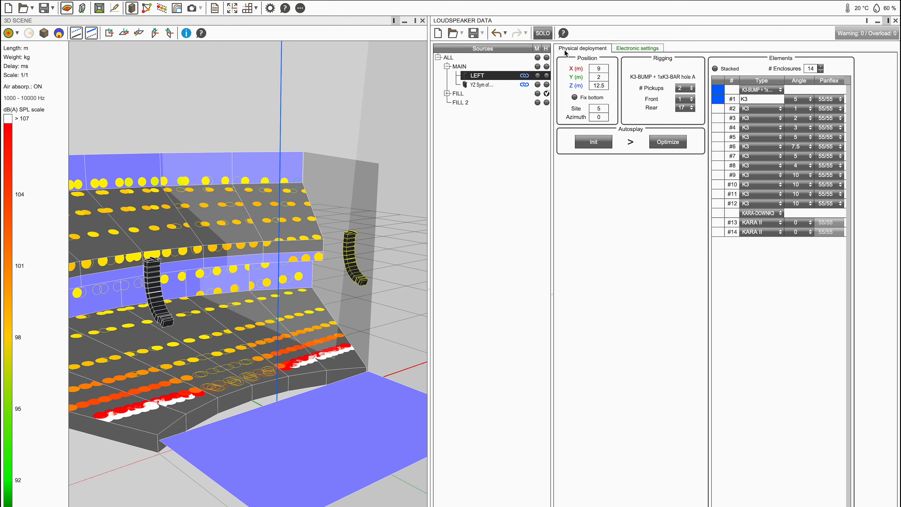
double_click(596, 117)
text(-20)
key(Return)
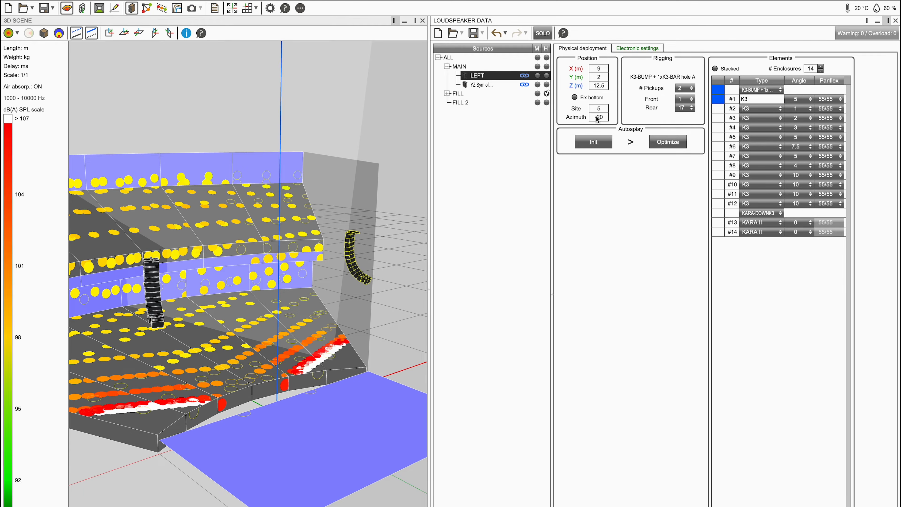
Set the LEFT source's X position to 7 m and its azimuth to 0.
double_click(601, 70)
text(7)
key(Return)
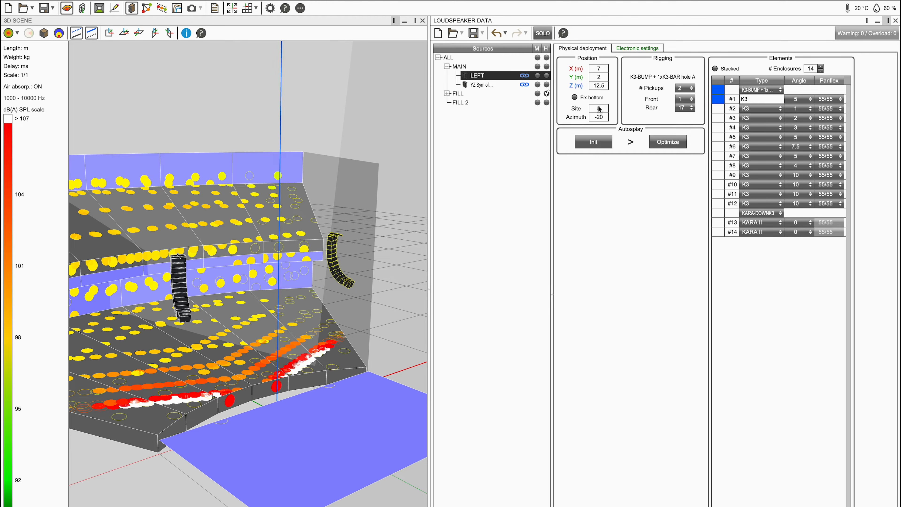
double_click(600, 118)
text(0)
key(Return)
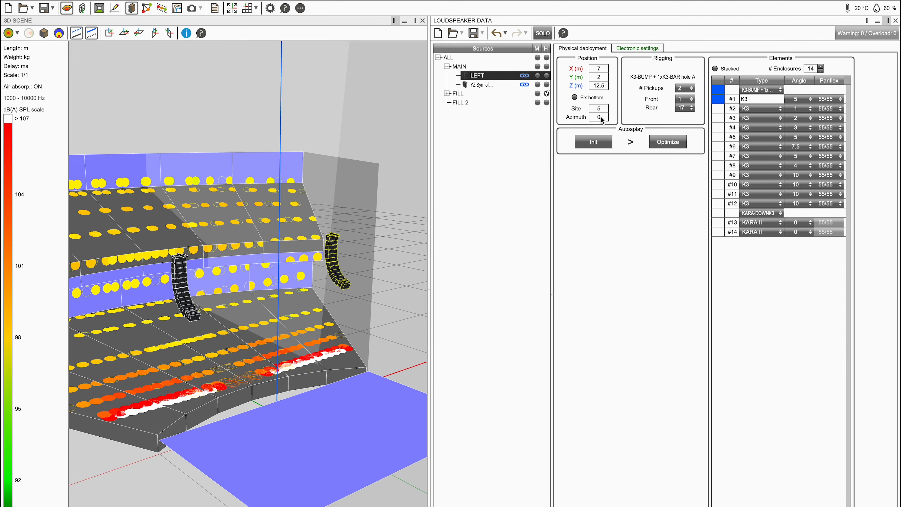
Delete the YZ-symmetric source of LEFT from the MAIN group.
click(491, 86)
right_click(491, 86)
click(463, 172)
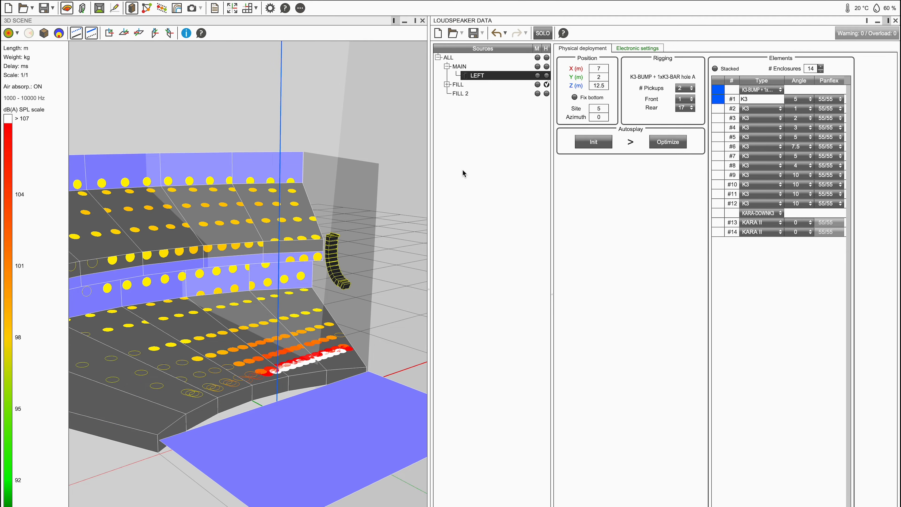
Copy the LEFT source and paste it into the MAIN group as a linked copy.
right_click(483, 77)
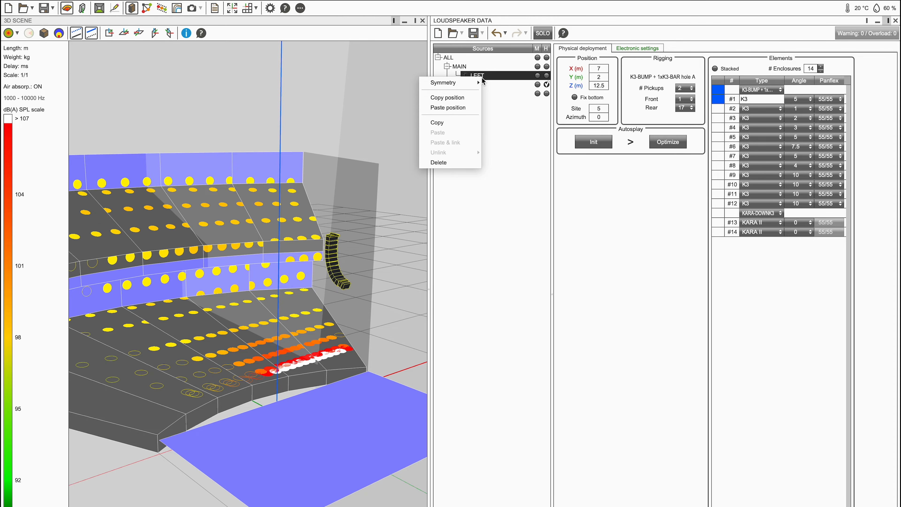
click(450, 122)
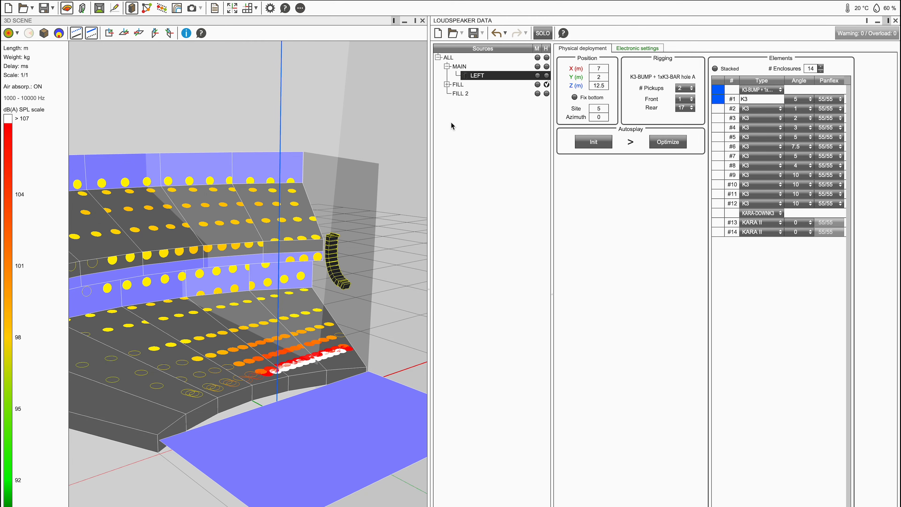
click(461, 66)
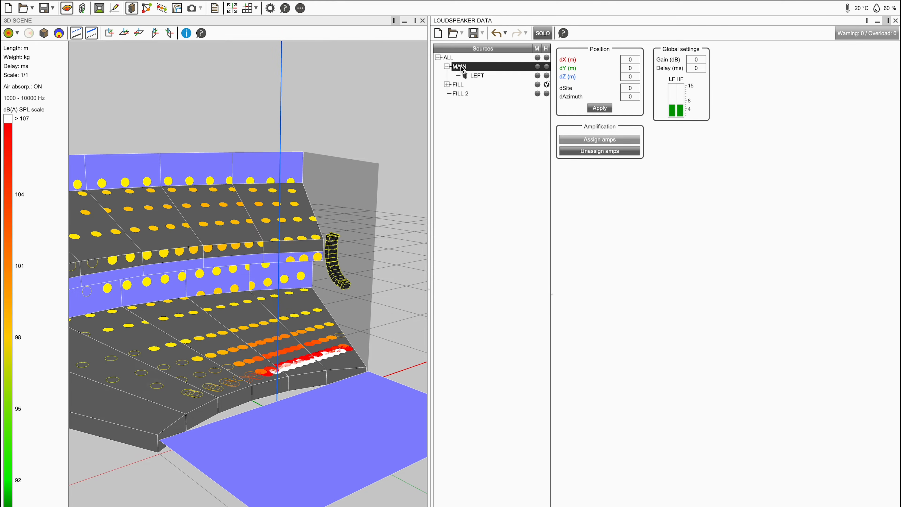
right_click(463, 70)
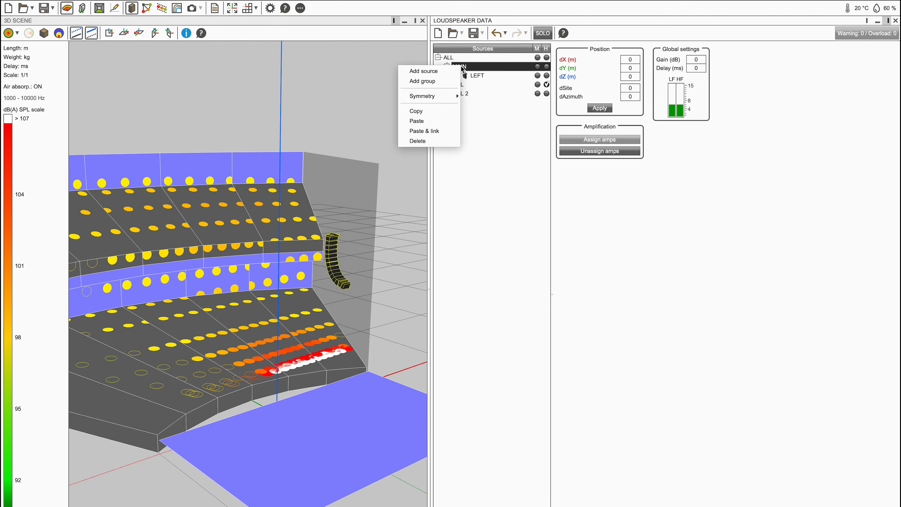
click(457, 135)
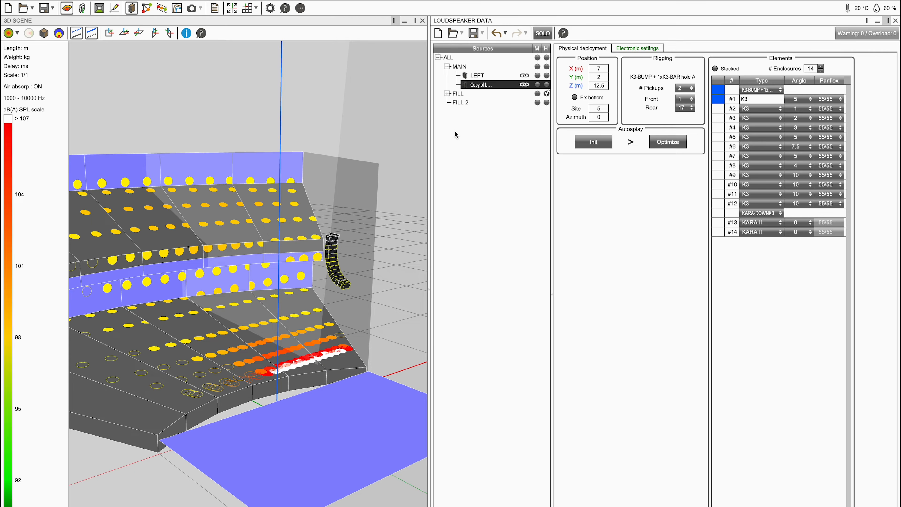
Place the linked copy at X 10 m with azimuth -20 and extend it to 15 enclosures.
click(603, 69)
text(10)
key(Return)
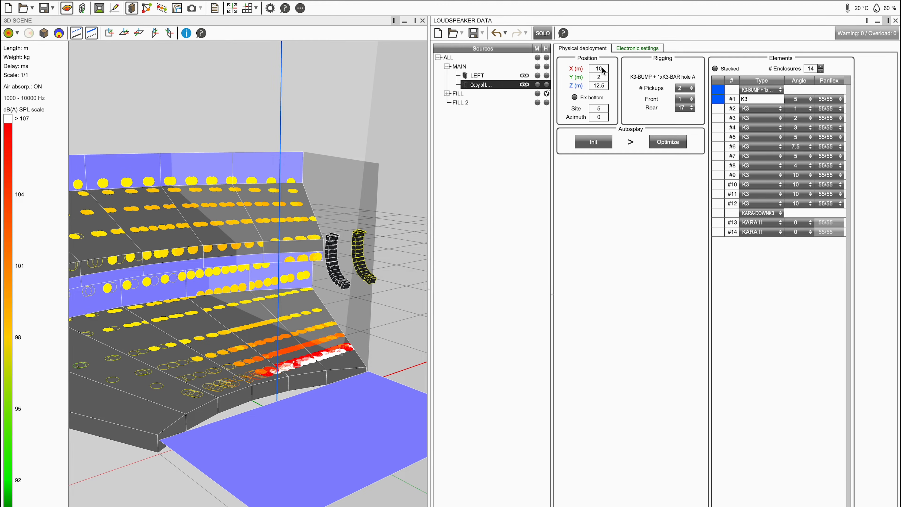
click(602, 117)
text(-20)
key(Return)
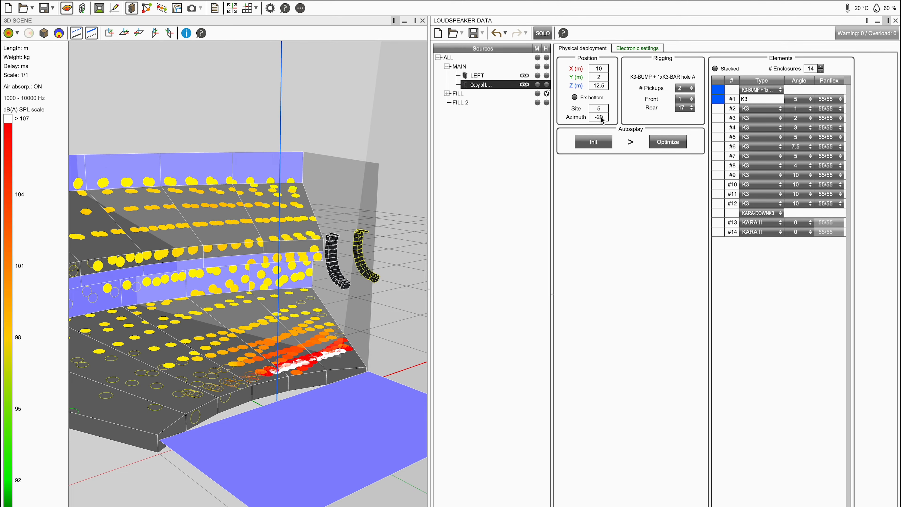
click(822, 67)
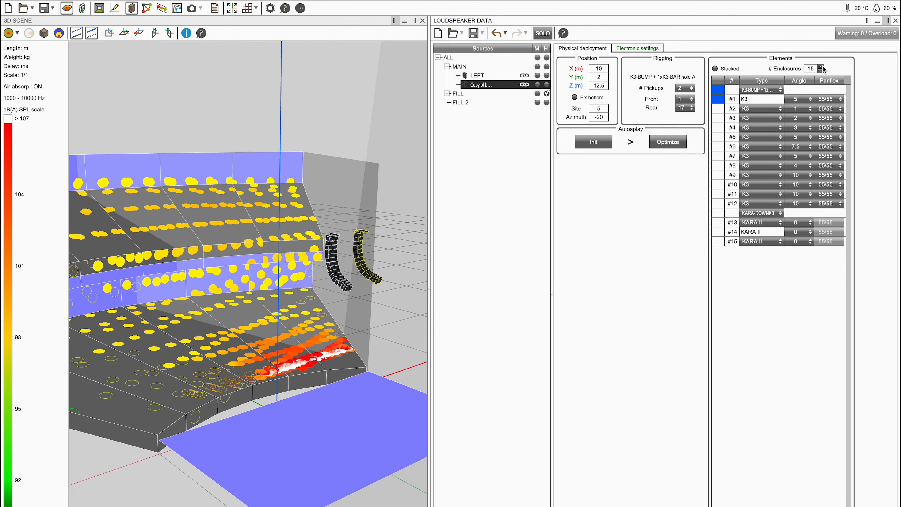
Hide the MAIN group, then expand and unhide the FILL group.
click(547, 67)
click(447, 66)
click(447, 76)
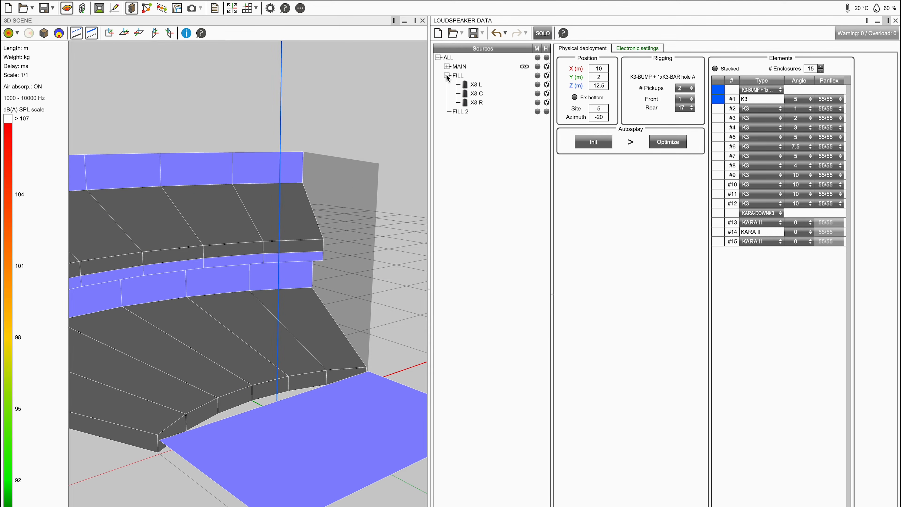
click(547, 76)
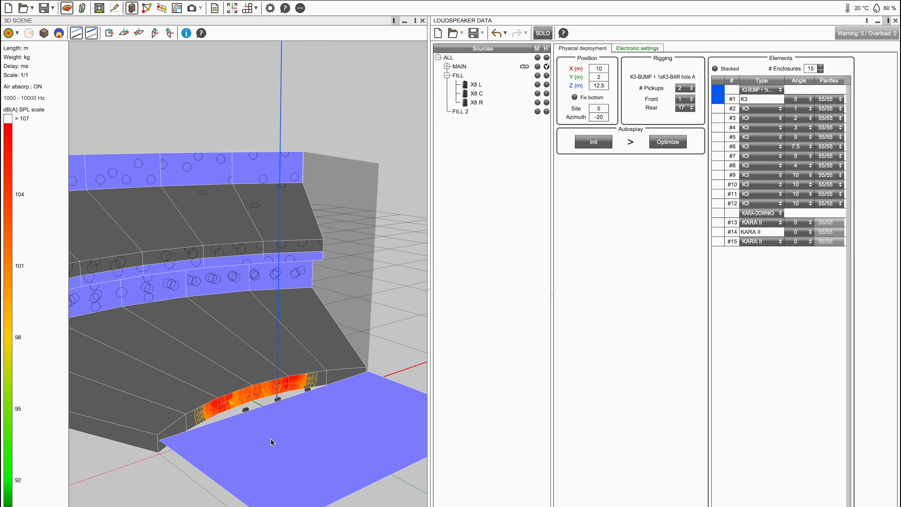
scroll(273, 442, up, 5)
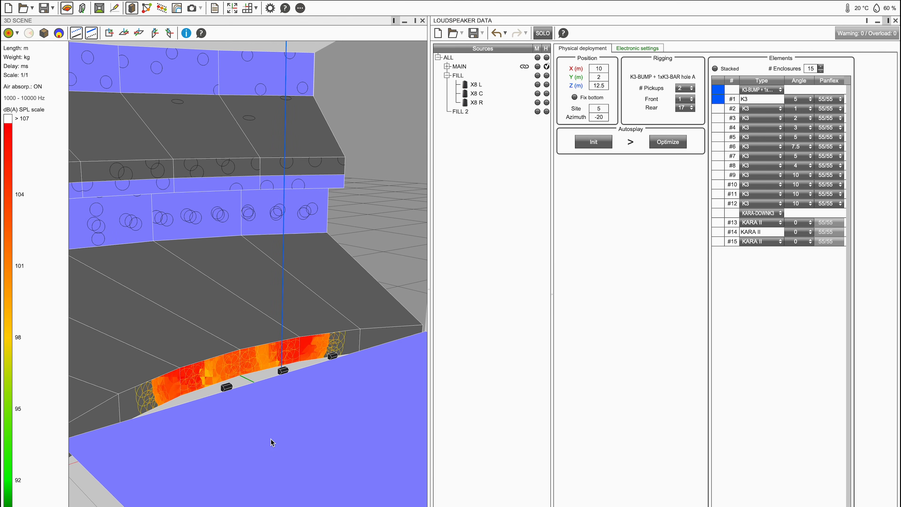
Set a parallel link between the X8 L, X8 C and X8 R sources in the FILL group.
click(479, 86)
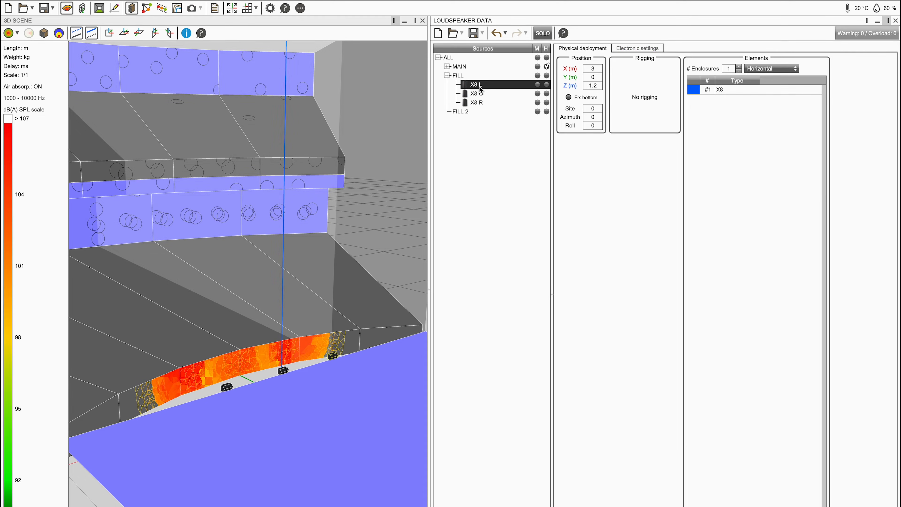
shift+click(481, 104)
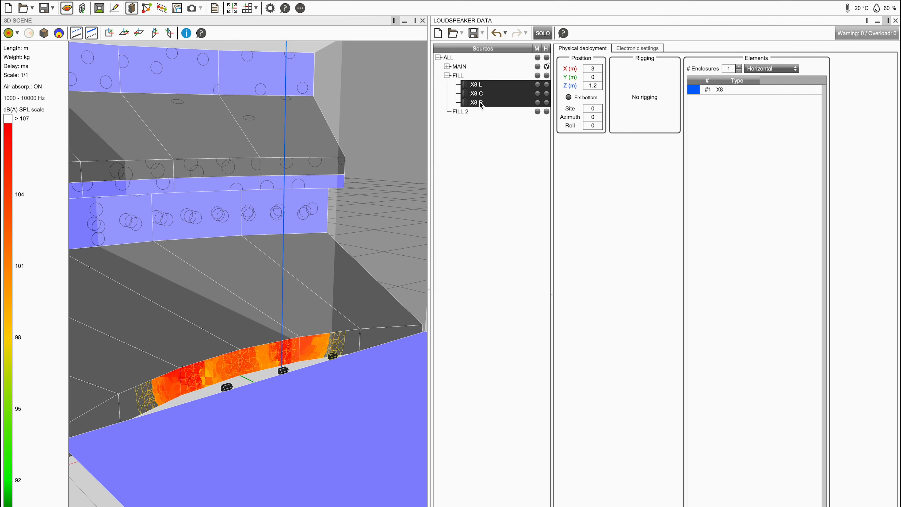
right_click(481, 105)
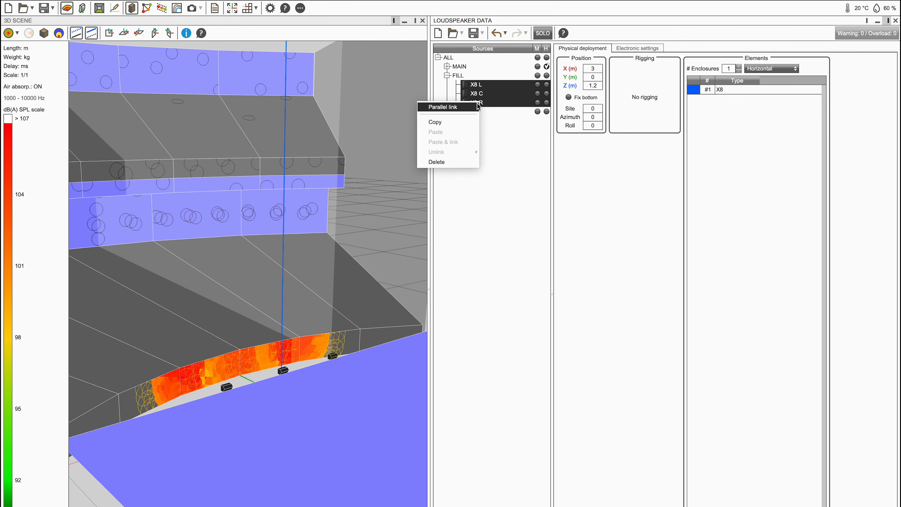
click(466, 108)
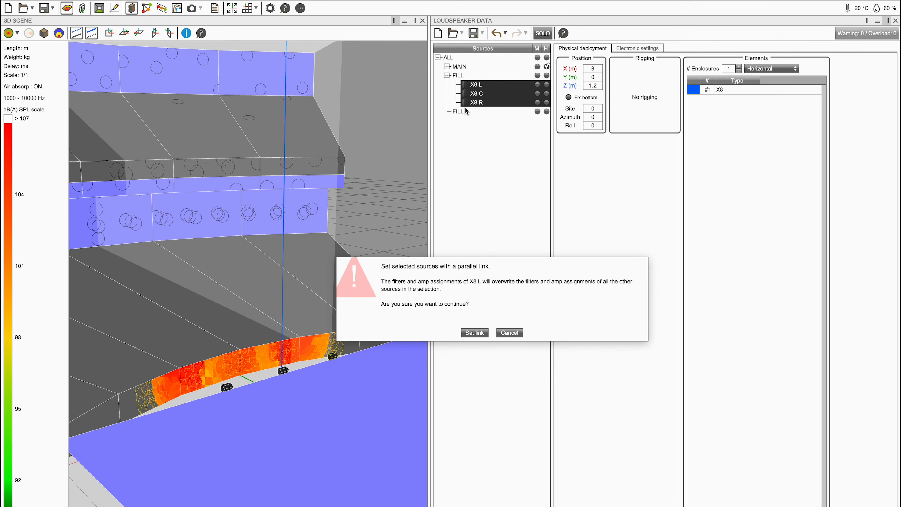
click(467, 333)
click(467, 334)
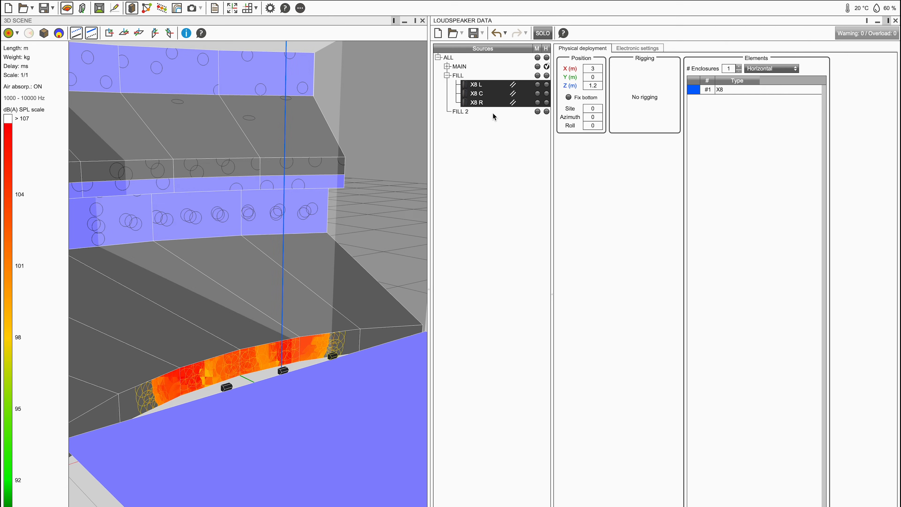
Examine the amplifier assignment of the X8 L source in its electronic settings.
click(481, 84)
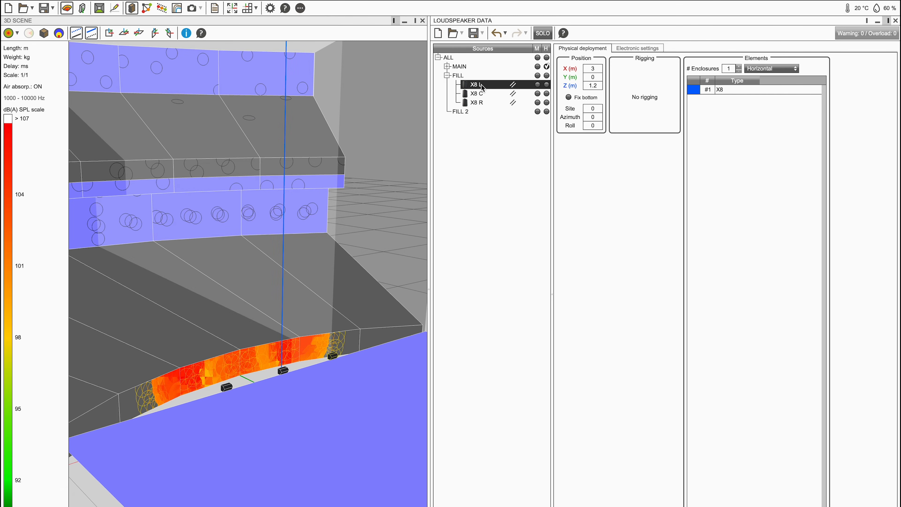
click(635, 49)
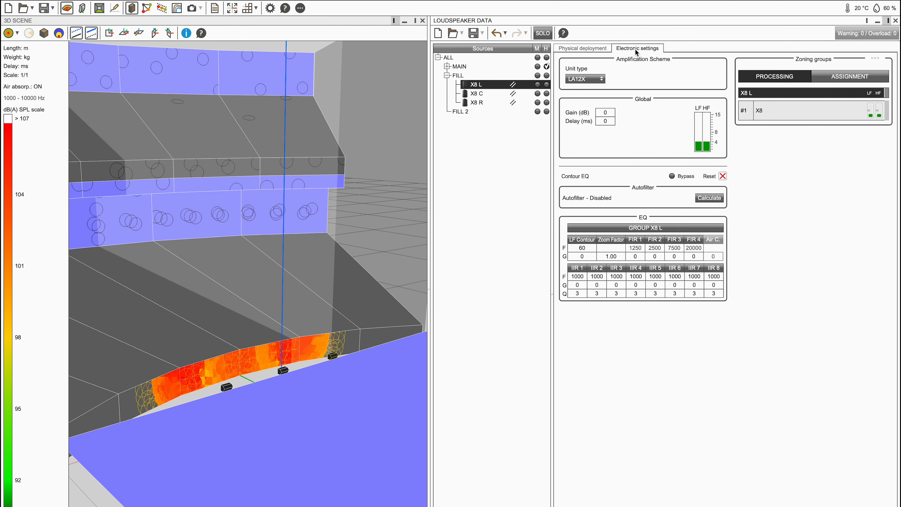
click(821, 77)
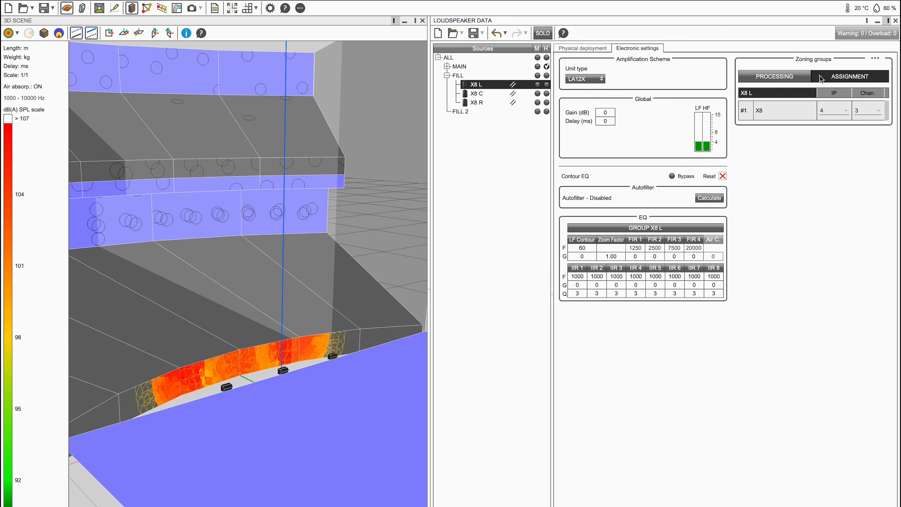
Check the amplifier assignments of X8 C and X8 R, then collapse and hide the FILL group and expand FILL 2.
click(496, 95)
click(483, 103)
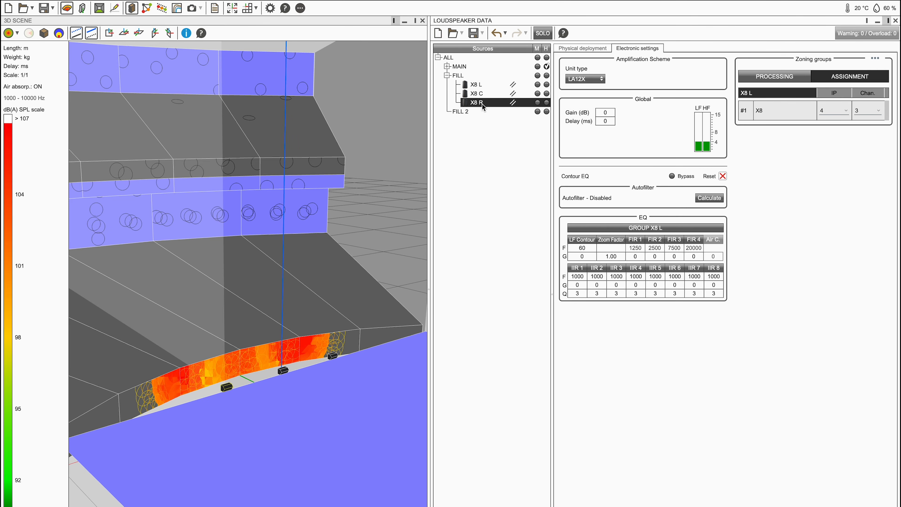
click(447, 76)
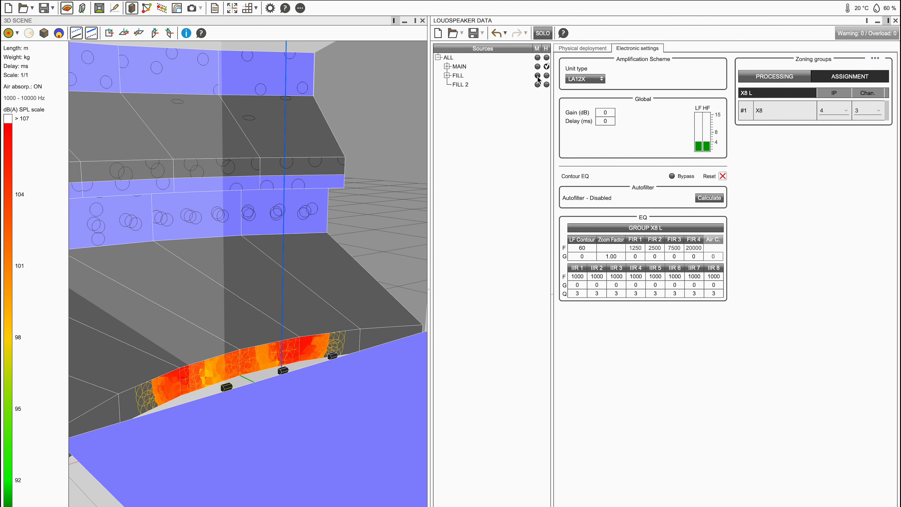
click(546, 75)
double_click(466, 84)
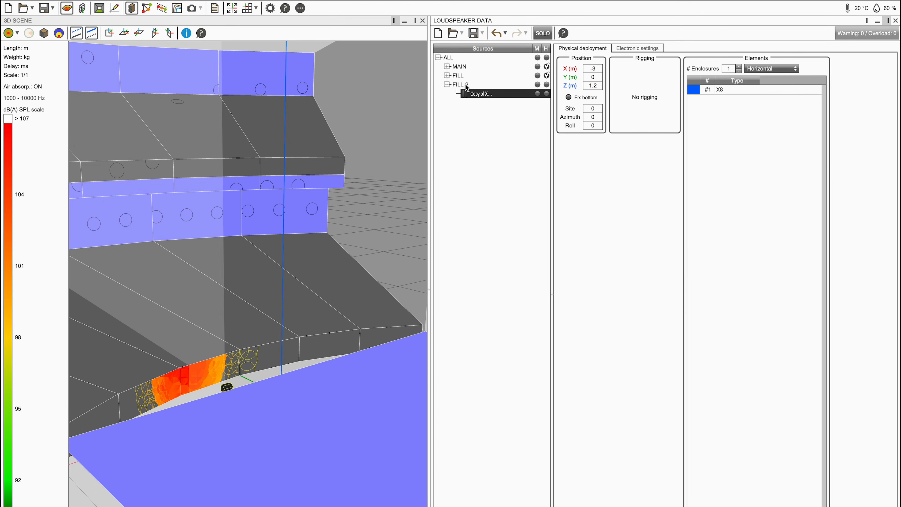
Copy the X8 source in the FILL 2 group and paste it into the same group as a linked copy.
right_click(476, 96)
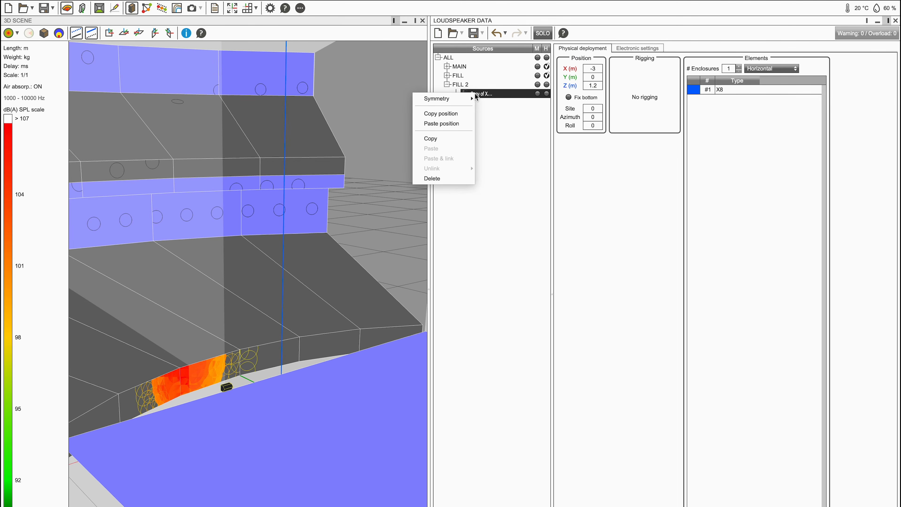
click(431, 138)
click(463, 85)
right_click(466, 85)
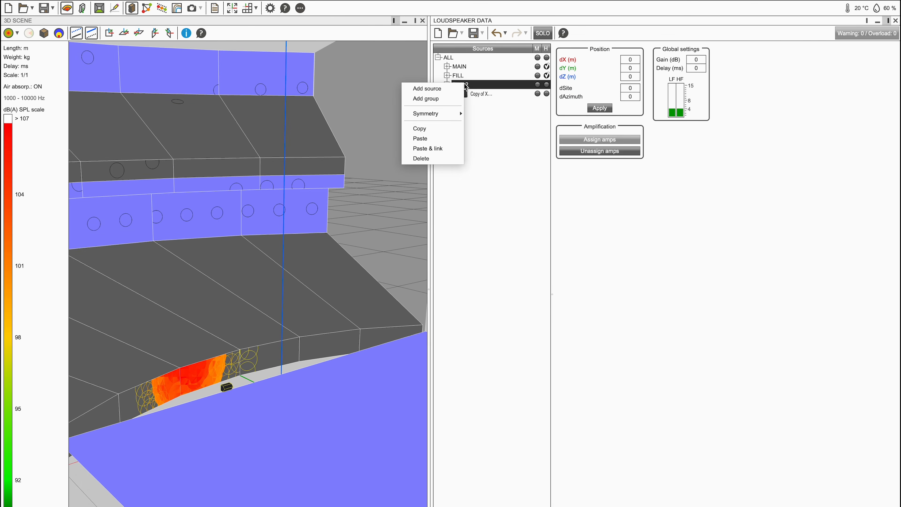
click(445, 148)
Mirror the original FILL 2 source, Copy of X8 R, to the YZ (green/blue) plane.
right_click(477, 95)
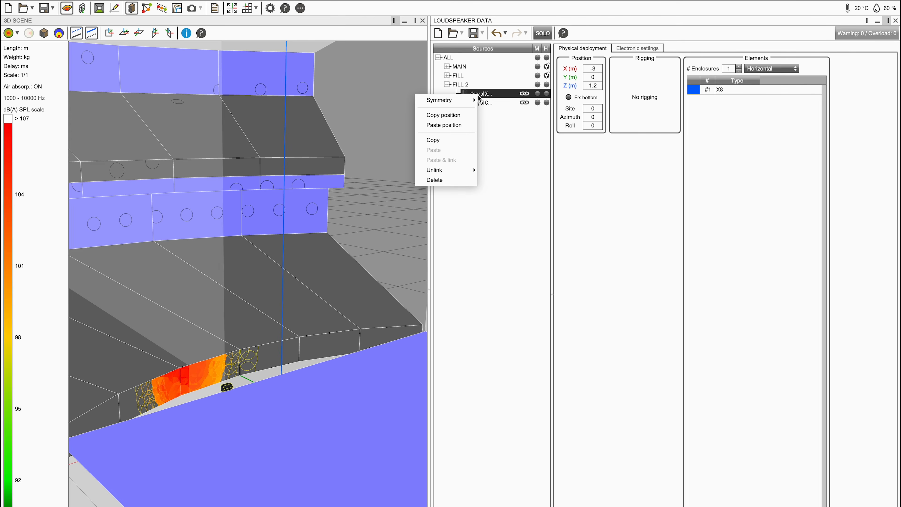
mouse_move(466, 102)
click(493, 113)
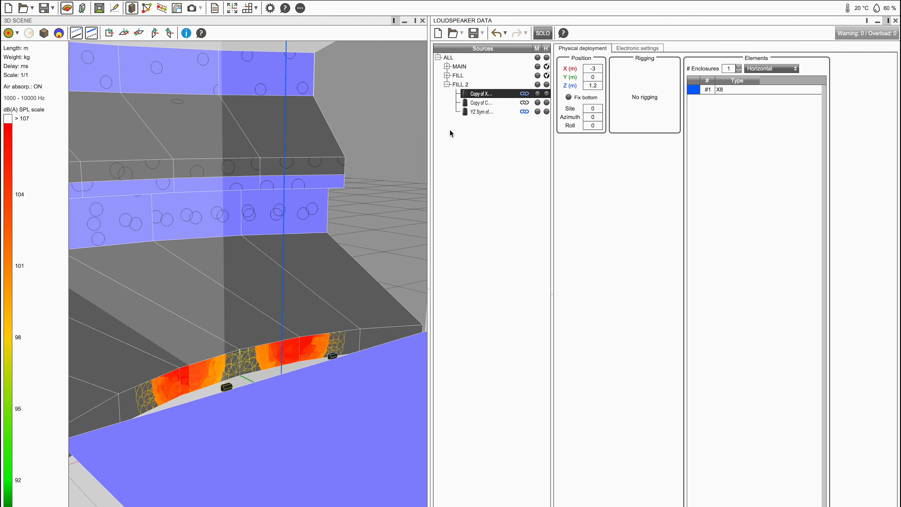
Widen the loudspeaker data area and set the X position of the linked copy in FILL 2 to 0 m.
drag(428, 137, 372, 137)
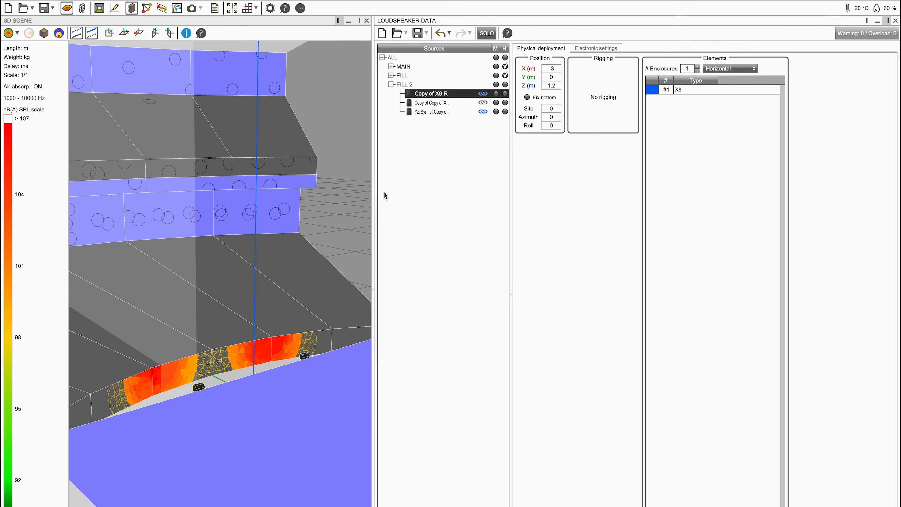
click(427, 103)
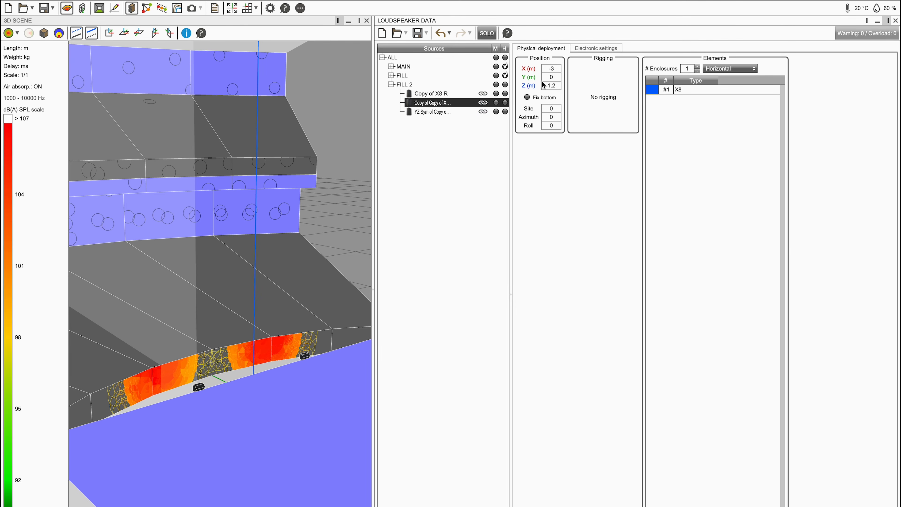
double_click(552, 70)
text(0)
key(Return)
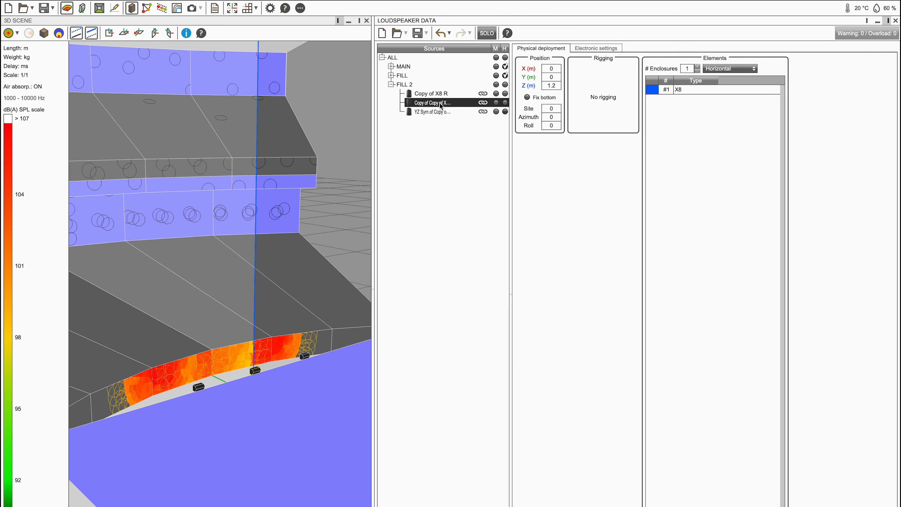
Compare the link indicators of the three FILL 2 sources and show the unlink options of the YZ-mirrored source.
click(438, 95)
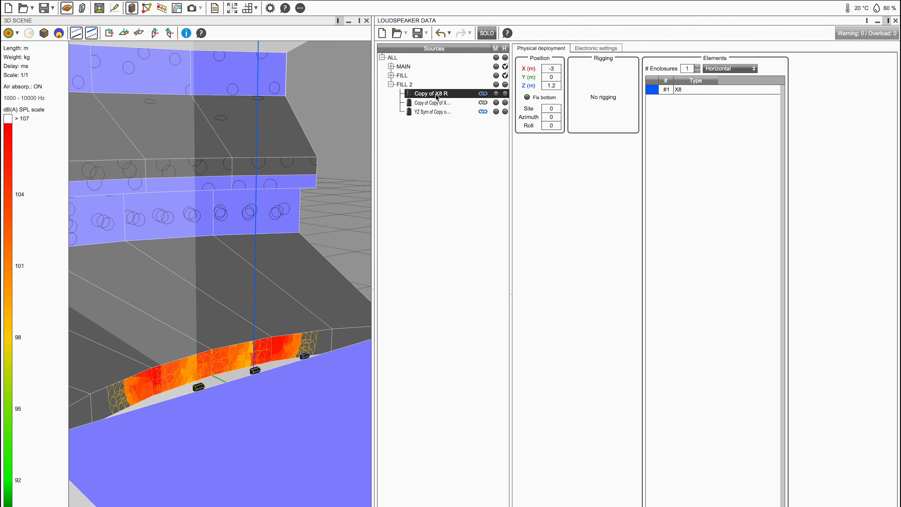
click(439, 103)
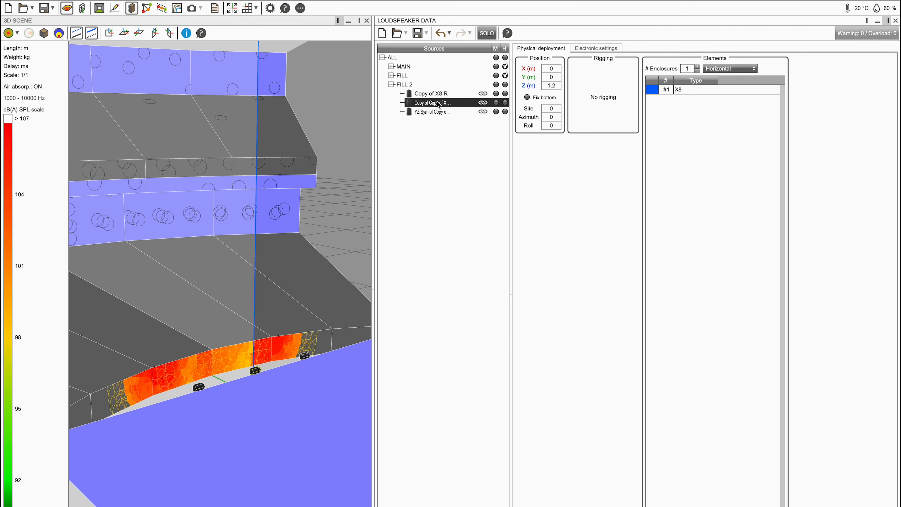
click(436, 112)
right_click(436, 114)
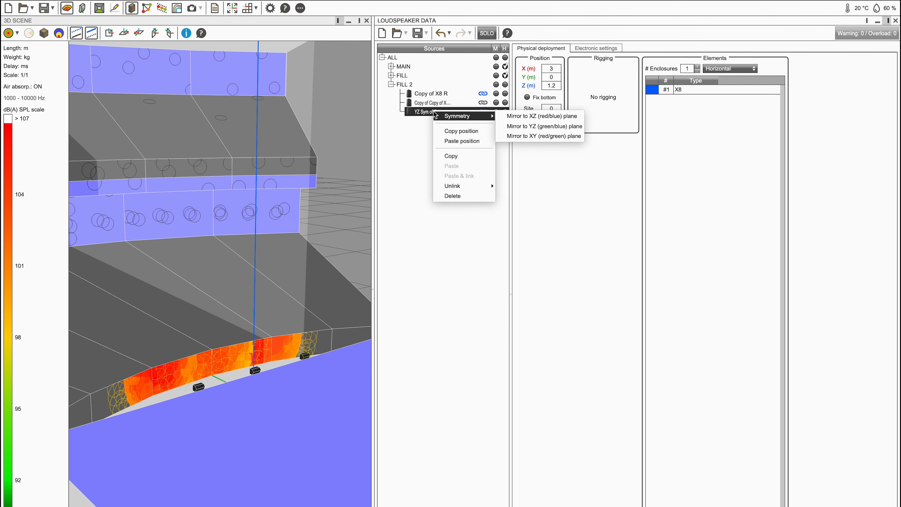
mouse_move(488, 190)
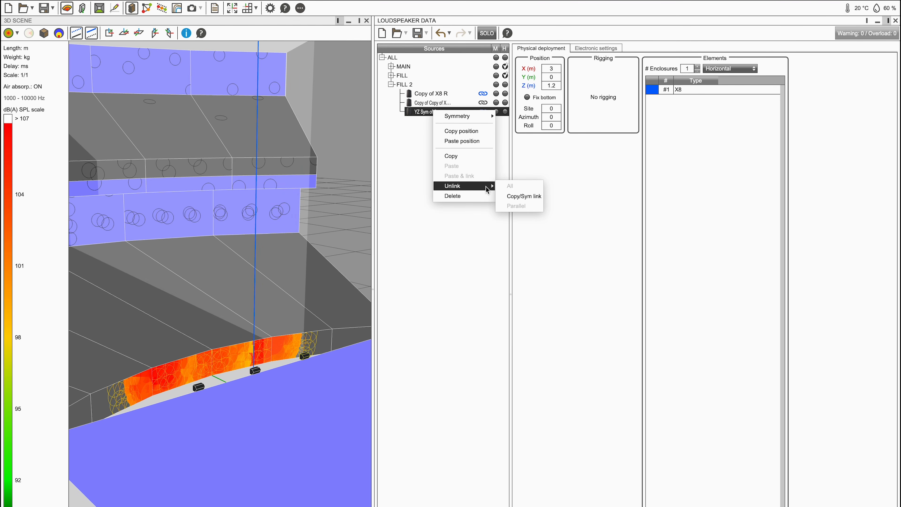